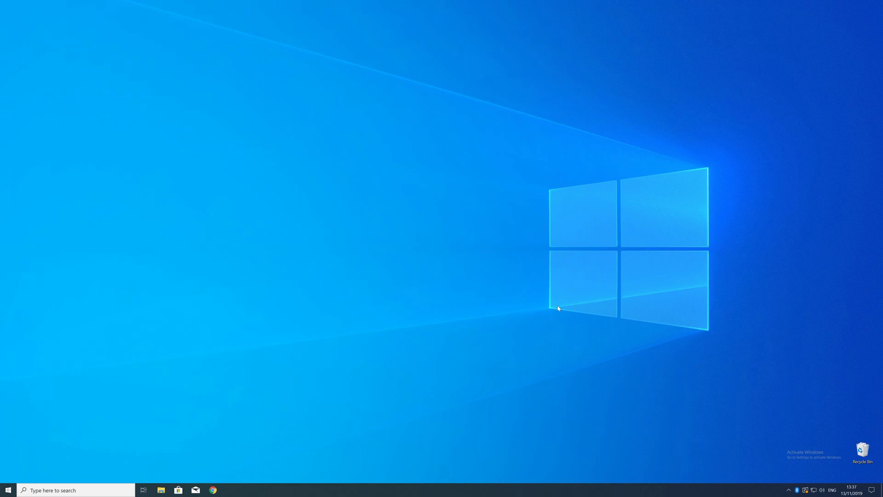
Check in Settings > About that the PC runs a 64-bit OS on an x64 processor
right_click(8, 490)
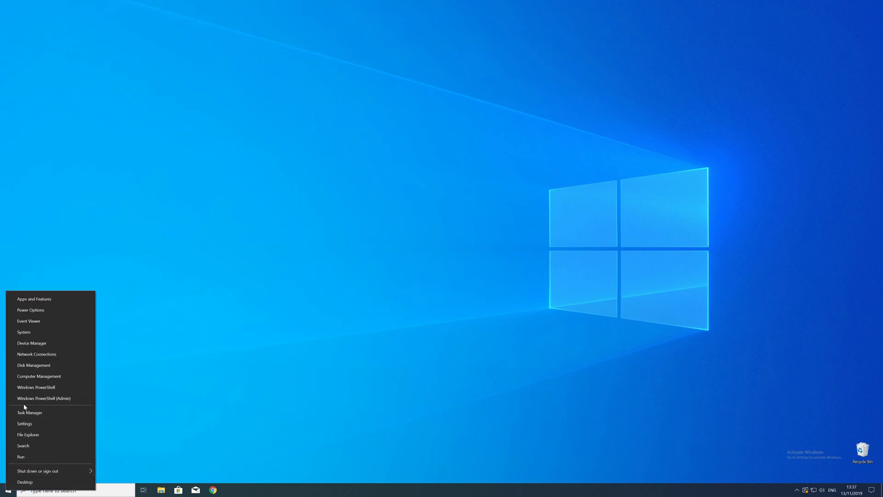
left_click(34, 332)
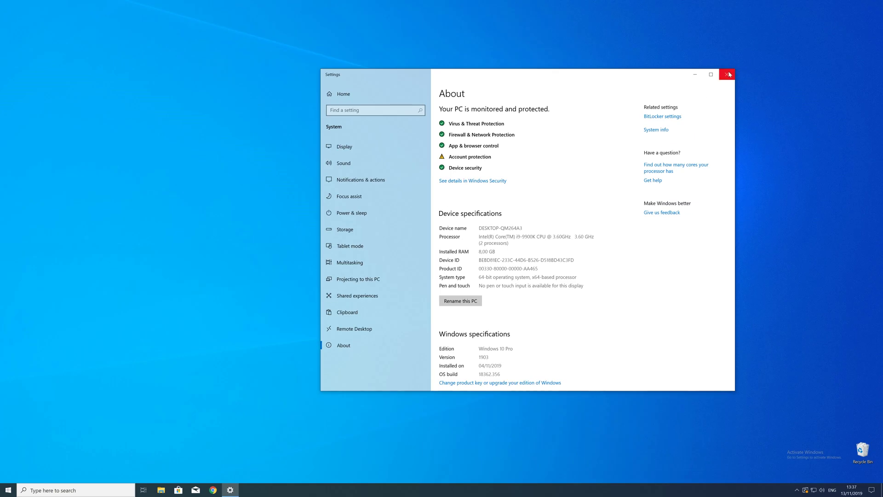
left_click(727, 75)
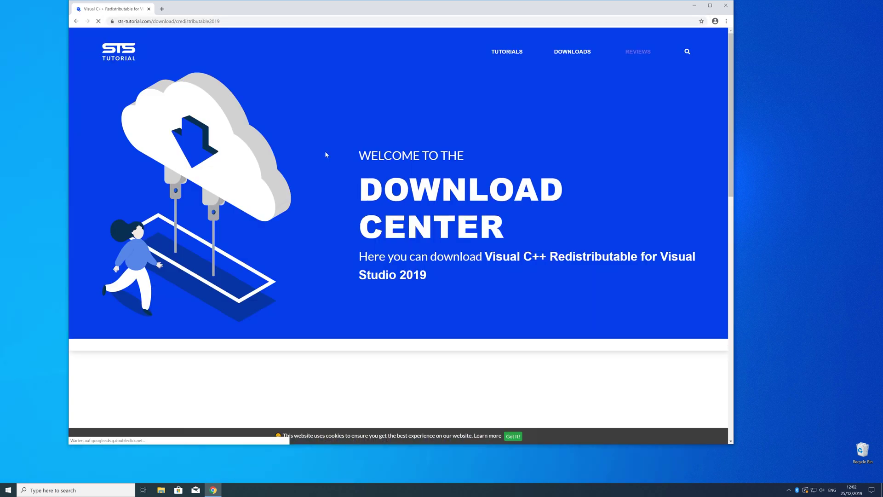
Download the 64-bit vc_redist.x64.exe installer from the sts-tutorial page
scroll(325, 155, "down", 3)
scroll(325, 155, "down", 5)
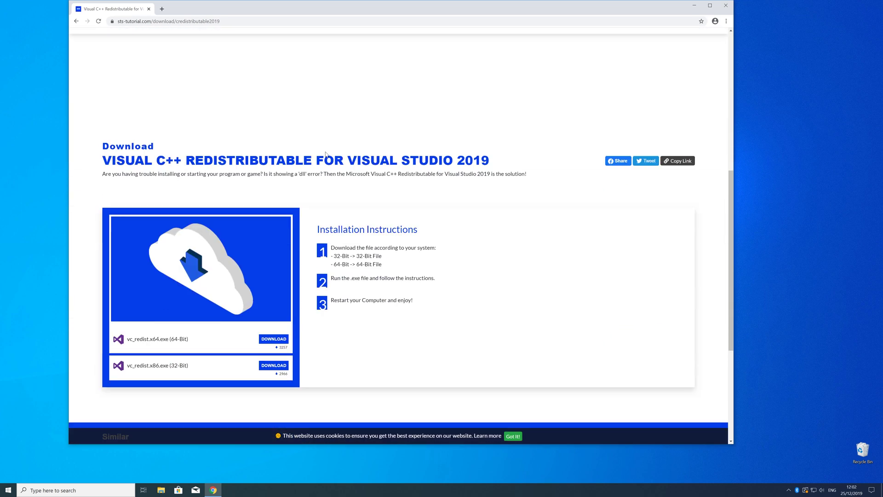
scroll(325, 154, "down", 1)
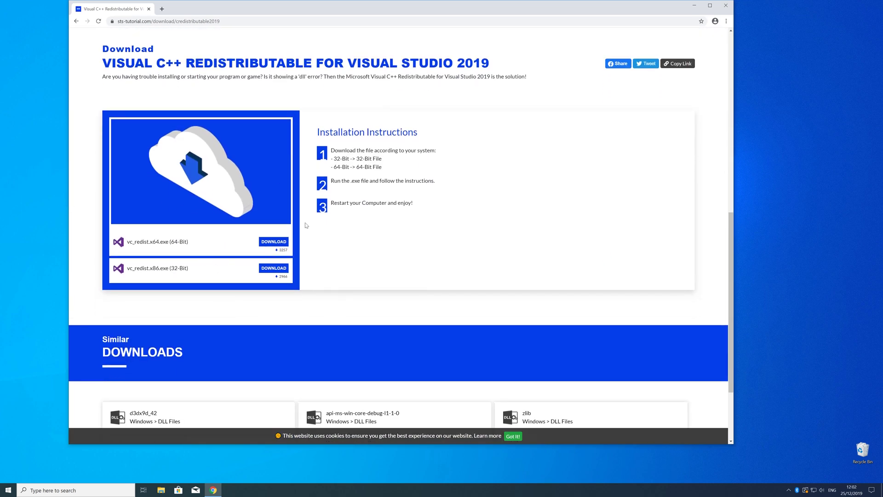
left_click(277, 244)
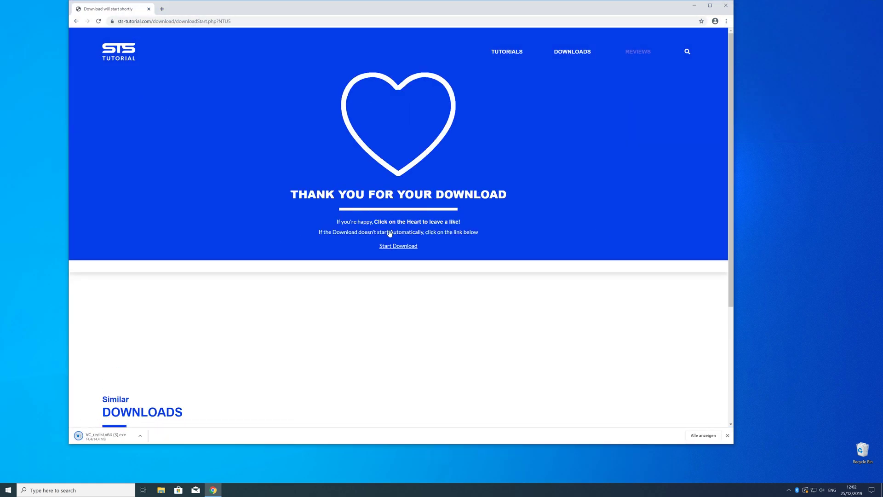
Run vc_redist.x64.exe, accept the license, and install Visual C++ Redistributable x64 14.24.28127
left_click(114, 437)
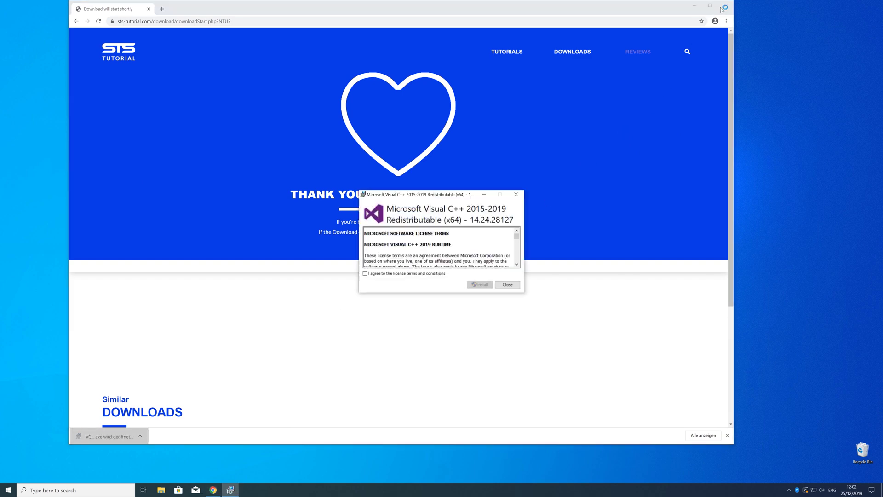
left_click(694, 5)
left_click(440, 275)
left_click(480, 284)
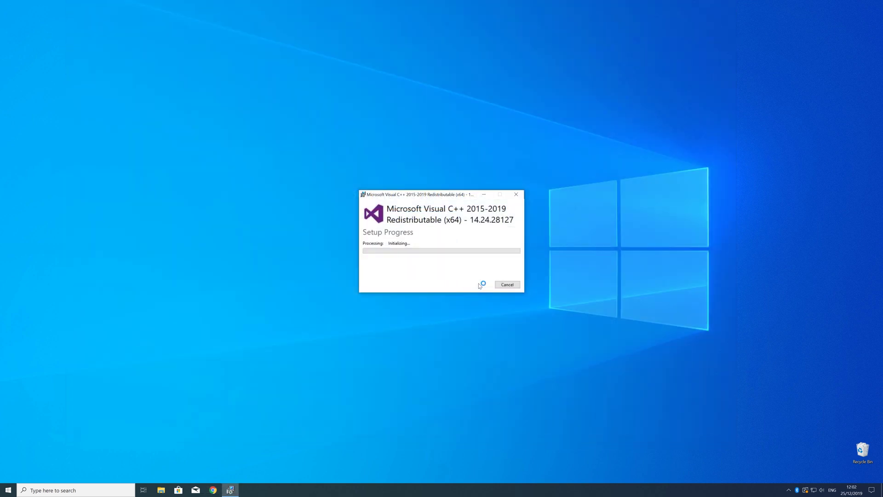
left_click(435, 293)
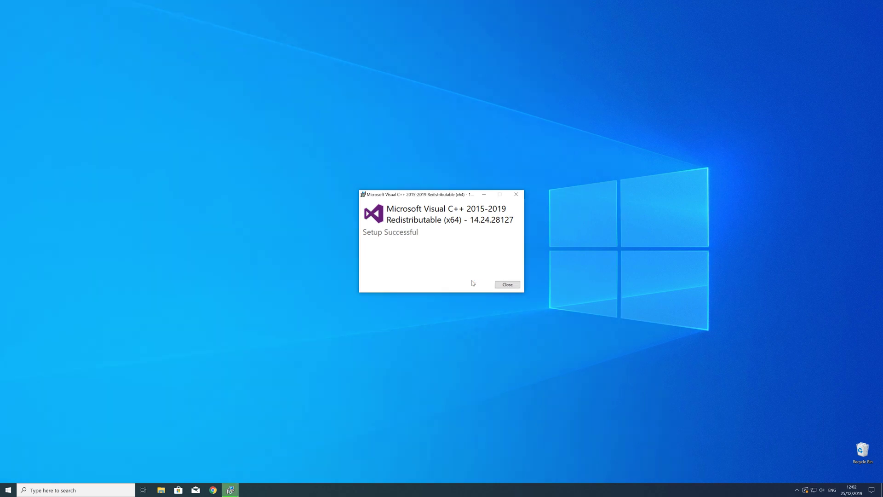
left_click(508, 284)
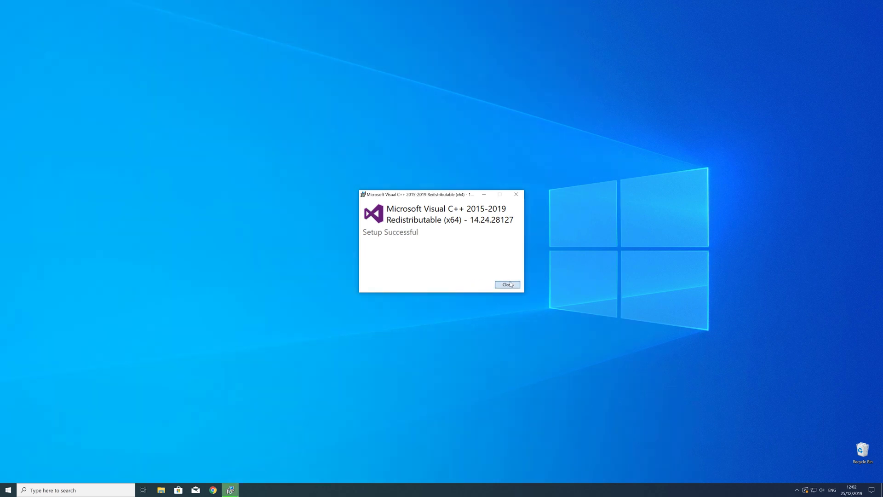